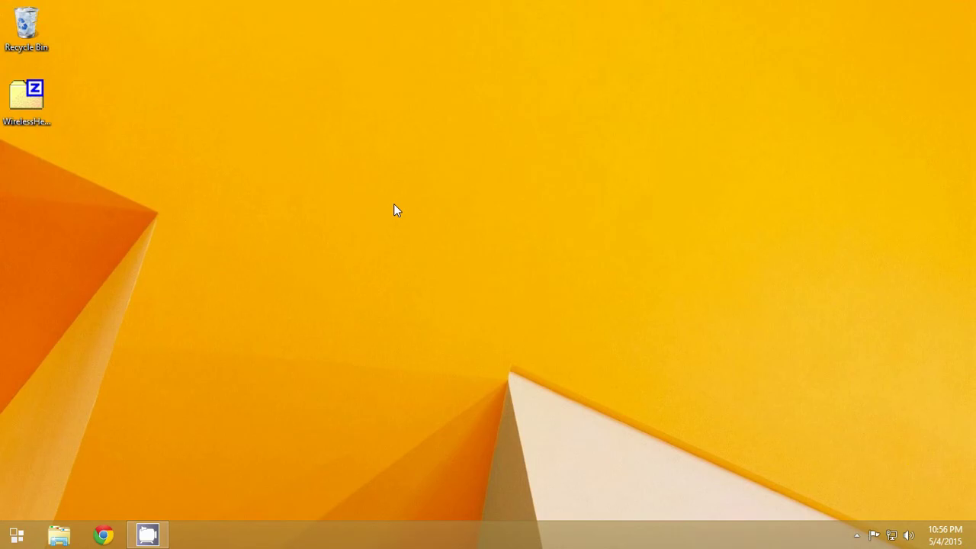
Extract the head tracker zip archive onto the desktop with 7-Zip Extract Here.
{"action": "left_click", "coordinate": [30, 115]}
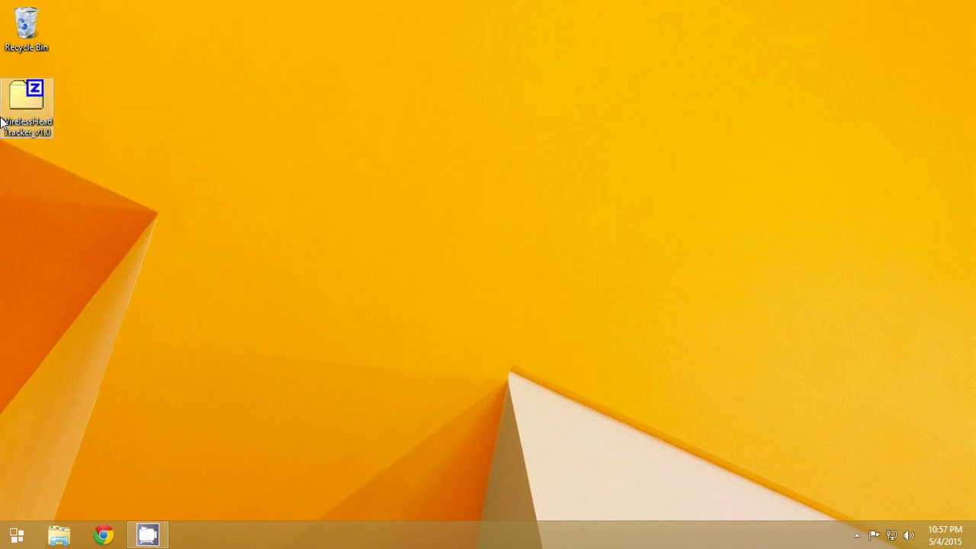
{"action": "left_click", "coordinate": [21, 93]}
{"action": "right_click", "coordinate": [23, 93]}
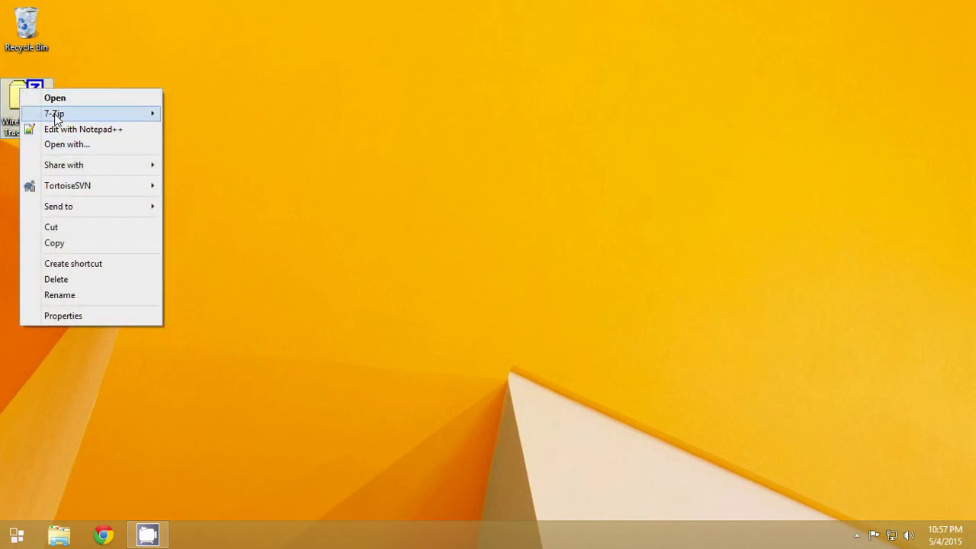
{"action": "mouse_move", "coordinate": [58, 114]}
{"action": "left_click", "coordinate": [206, 144]}
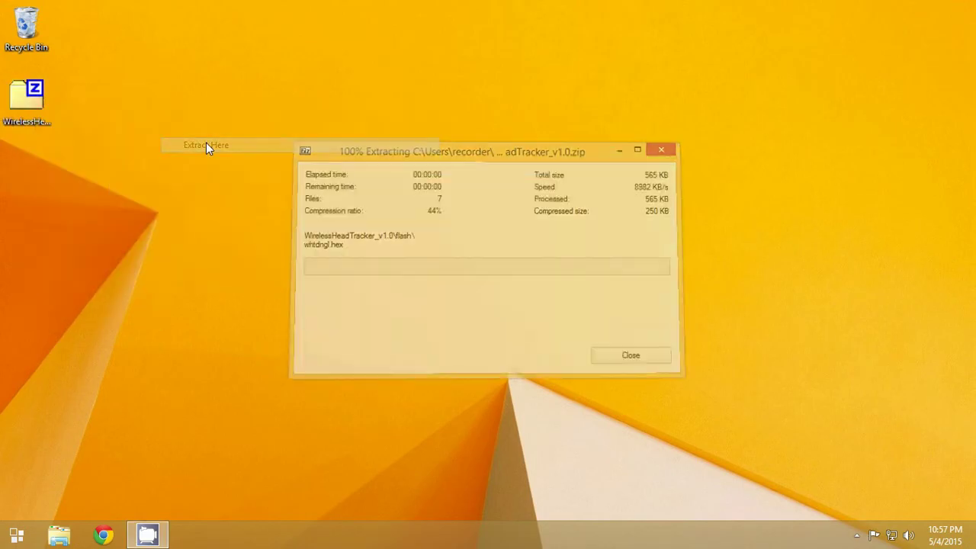
Open the extracted WirelessHeadTracker_v1.0 folder and its config subfolder.
{"action": "left_click", "coordinate": [23, 178]}
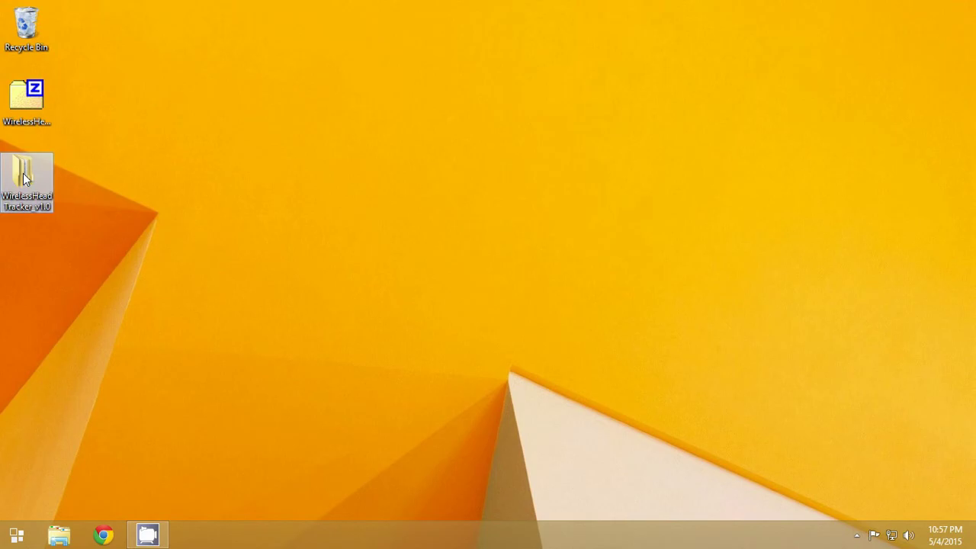
{"action": "double_click", "coordinate": [23, 178]}
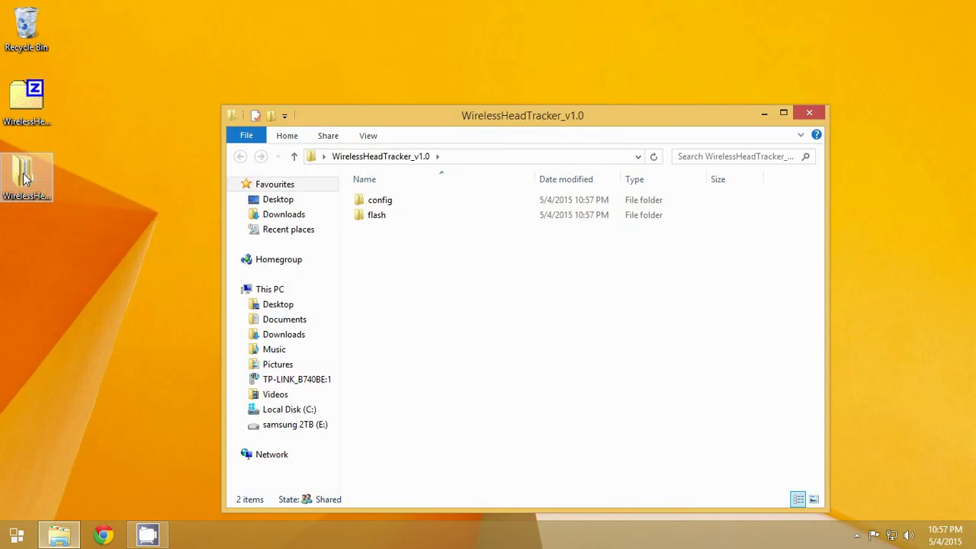
{"action": "left_click_drag", "start_coordinate": [389, 113], "coordinate": [362, 49]}
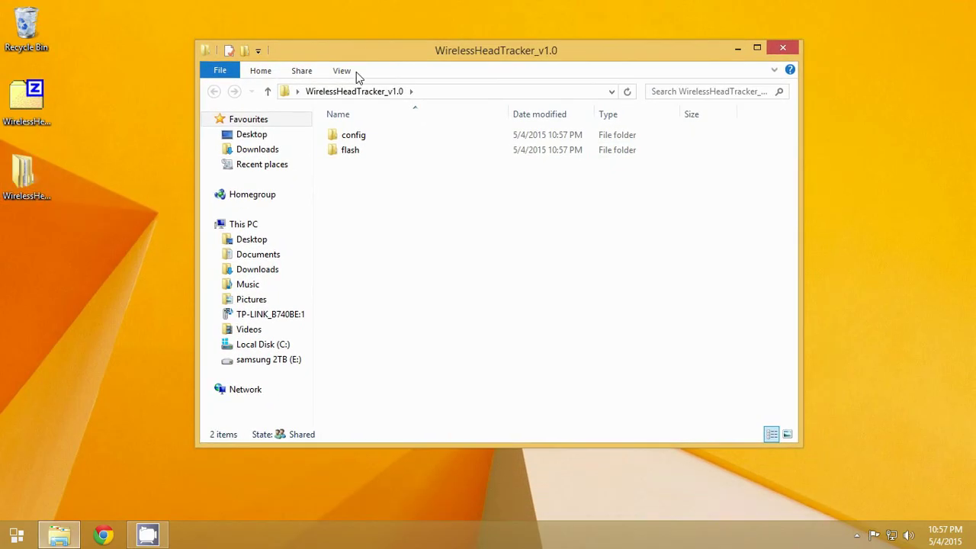
{"action": "left_click", "coordinate": [352, 151]}
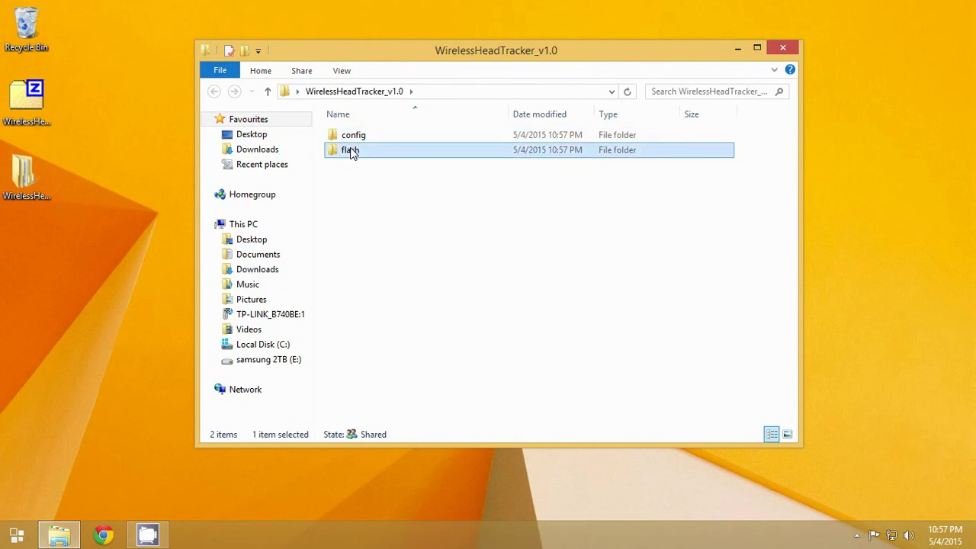
{"action": "left_click", "coordinate": [343, 139]}
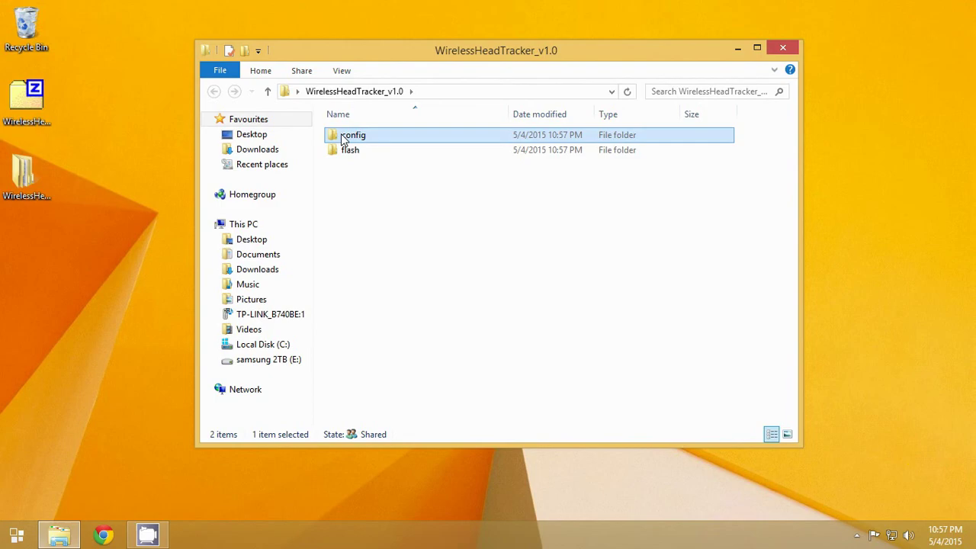
{"action": "double_click", "coordinate": [343, 139]}
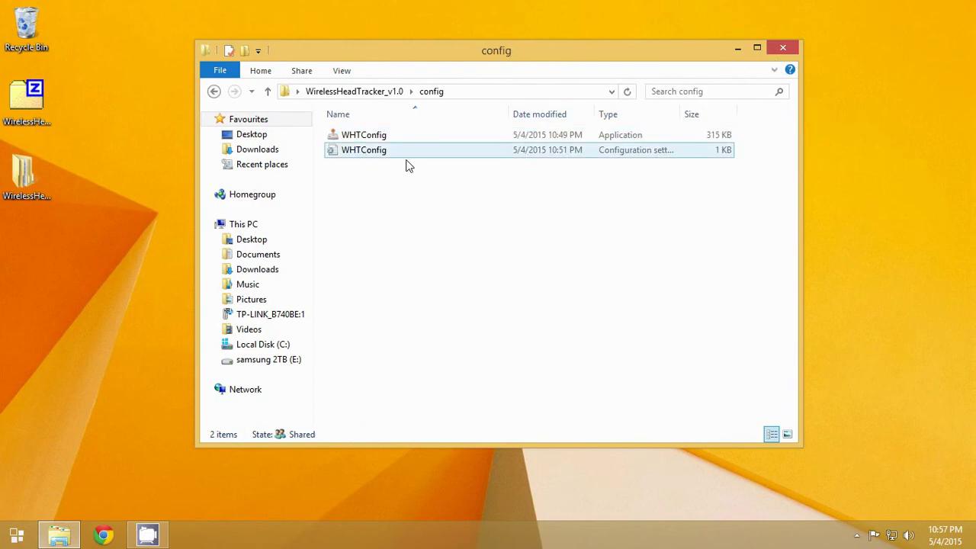
Launch WHTConfig.exe and close the File Explorer window.
{"action": "double_click", "coordinate": [360, 136]}
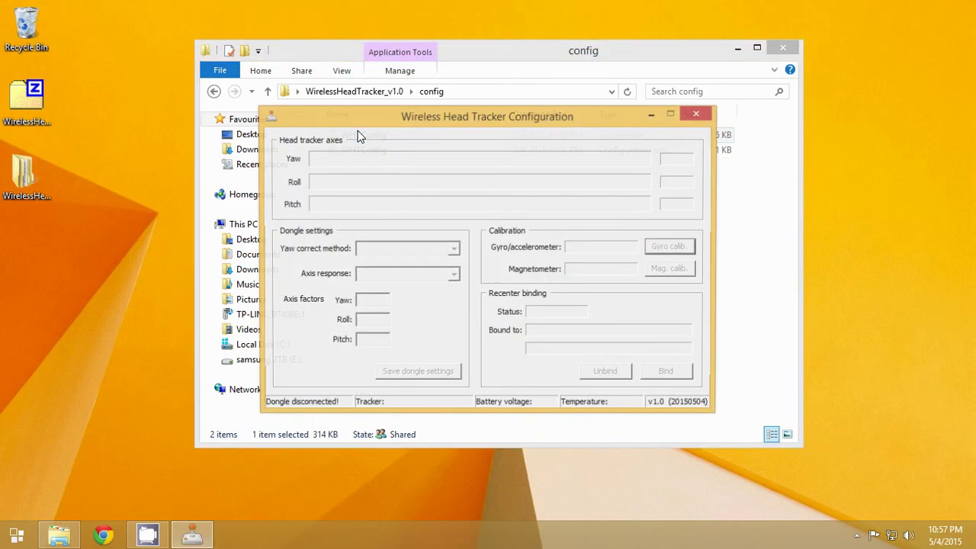
{"action": "left_click", "coordinate": [791, 52]}
{"action": "left_click", "coordinate": [782, 48]}
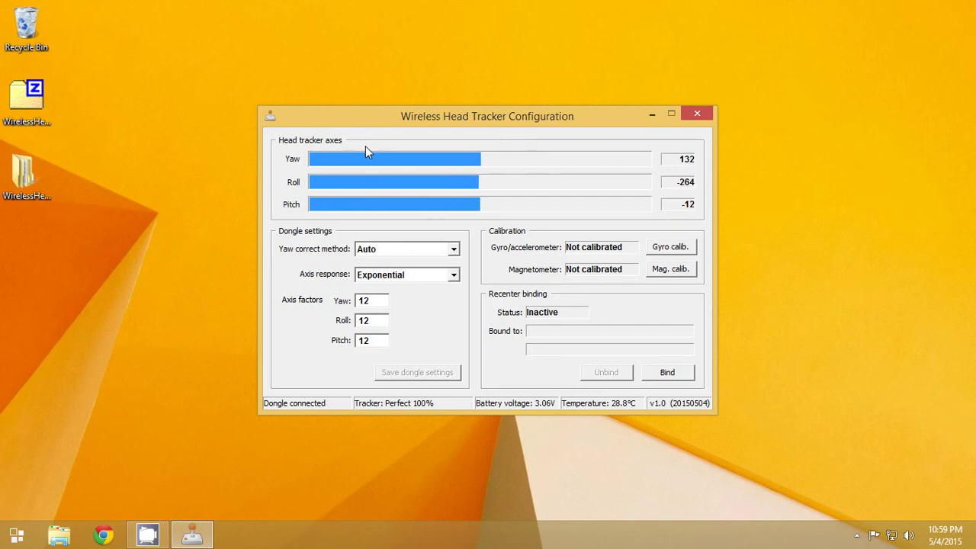
Calibrate the gyro/accelerometer with the tracker held still, then close its dialog.
{"action": "left_click", "coordinate": [685, 248]}
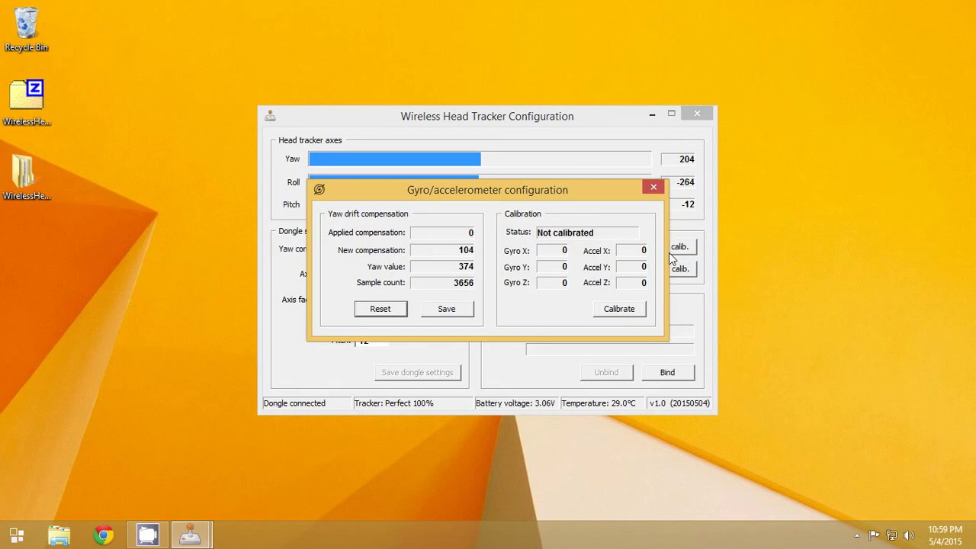
{"action": "left_click", "coordinate": [617, 309]}
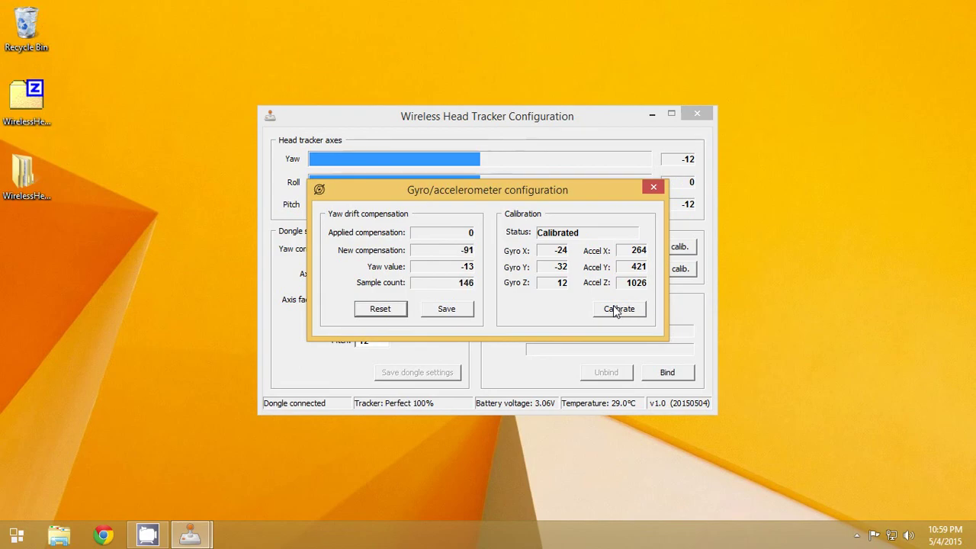
{"action": "left_click", "coordinate": [653, 189]}
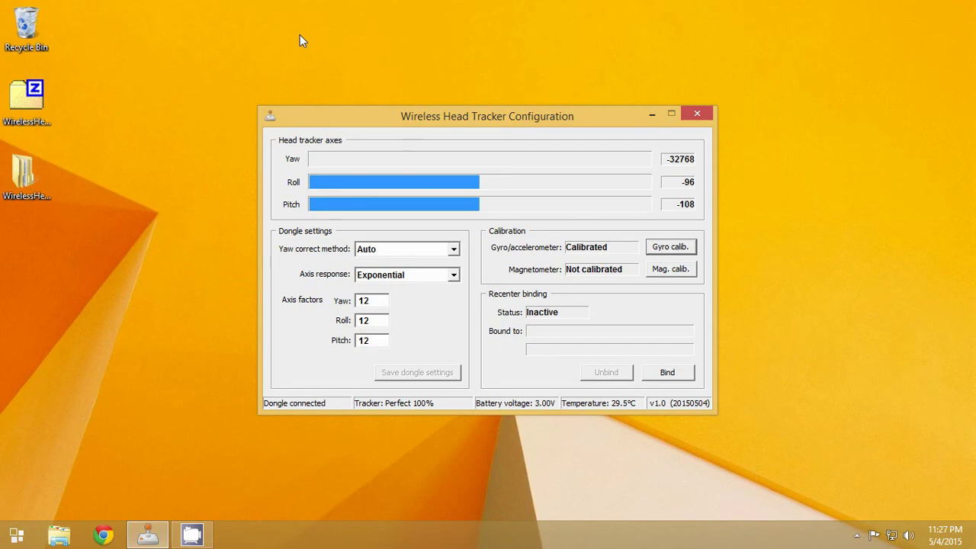
Open the magnetometer calibration window maximized and start sampling raw points.
{"action": "left_click", "coordinate": [671, 269]}
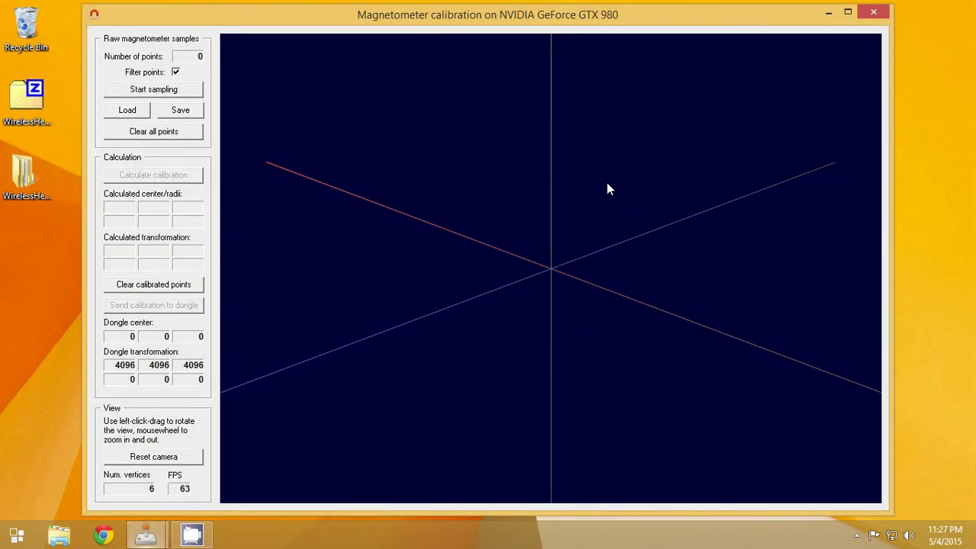
{"action": "left_click", "coordinate": [848, 13]}
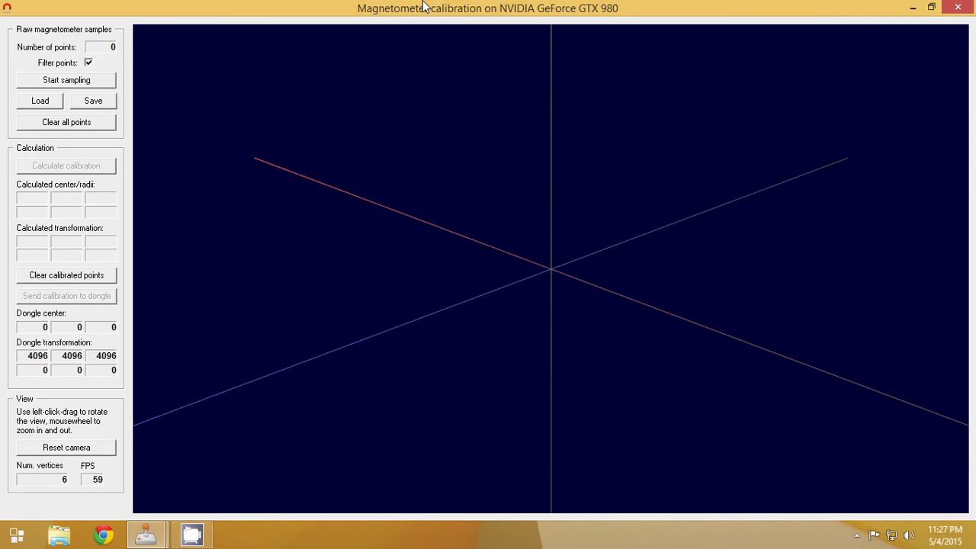
{"action": "left_click", "coordinate": [59, 80]}
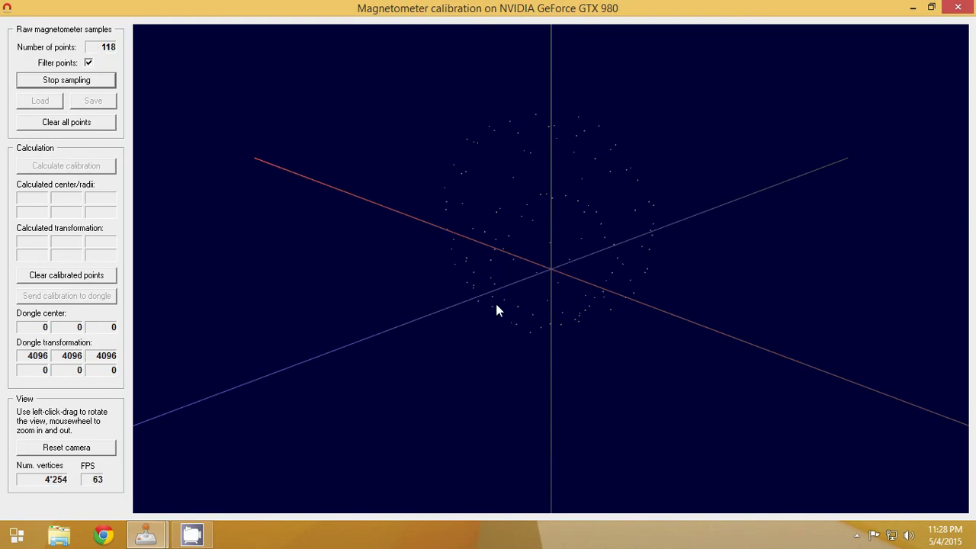
Rotate the 3-D view to inspect the growing magnetometer point cloud, reaching 433 samples.
{"action": "left_click_drag", "start_coordinate": [497, 310], "coordinate": [584, 304]}
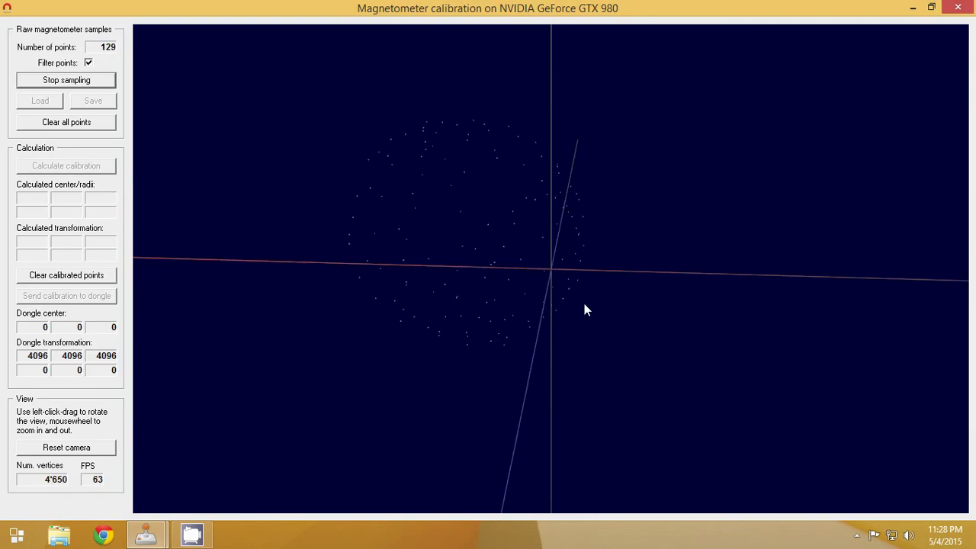
{"action": "left_click_drag", "start_coordinate": [583, 304], "coordinate": [544, 330]}
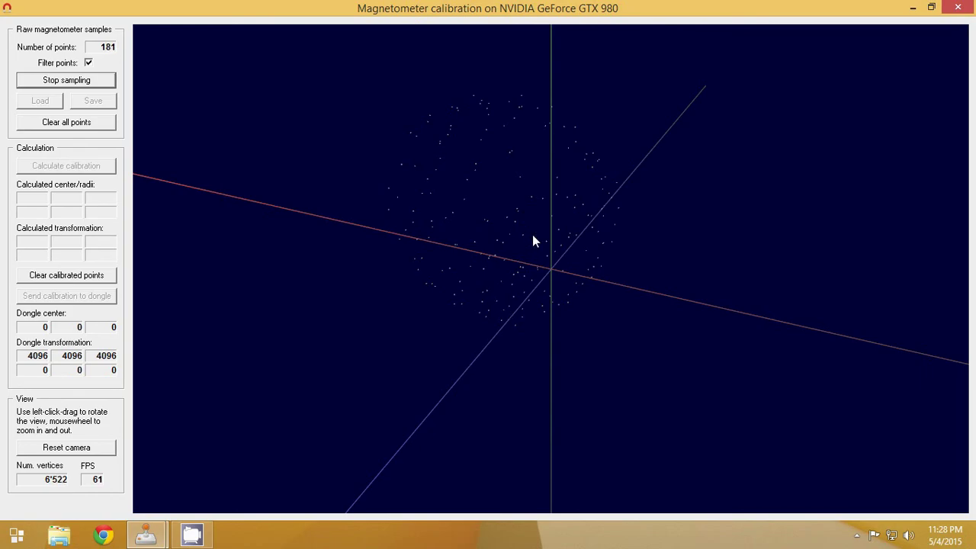
{"action": "left_click_drag", "start_coordinate": [532, 240], "coordinate": [544, 246]}
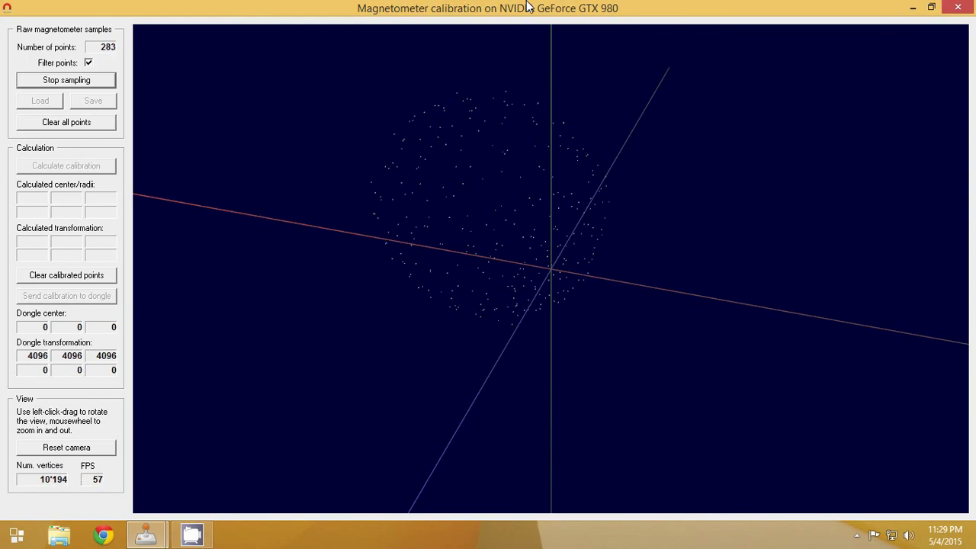
{"action": "left_click_drag", "start_coordinate": [524, 114], "coordinate": [416, 371]}
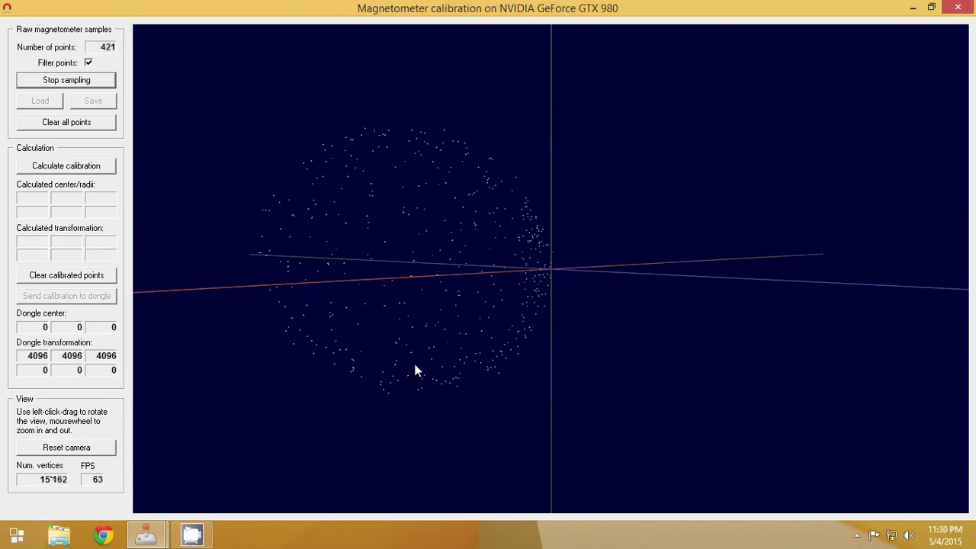
{"action": "left_click", "coordinate": [49, 84]}
{"action": "left_click", "coordinate": [61, 170]}
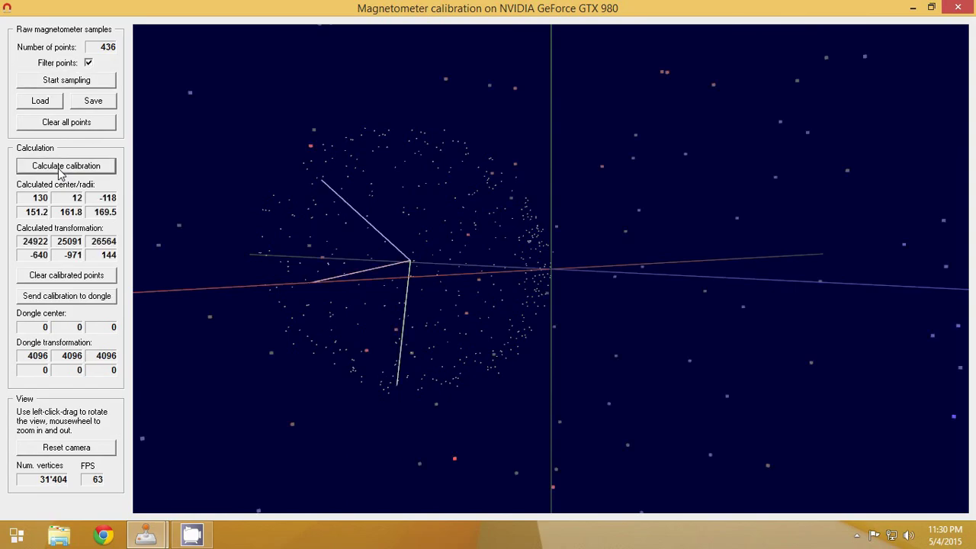
{"action": "left_click", "coordinate": [64, 299]}
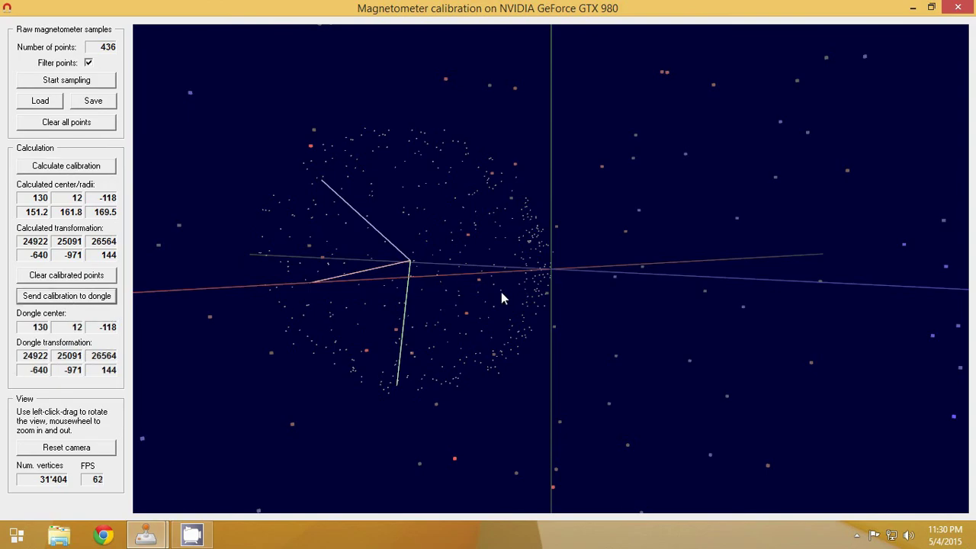
{"action": "scroll", "coordinate": [501, 297], "scroll_direction": "down", "scroll_amount": 8}
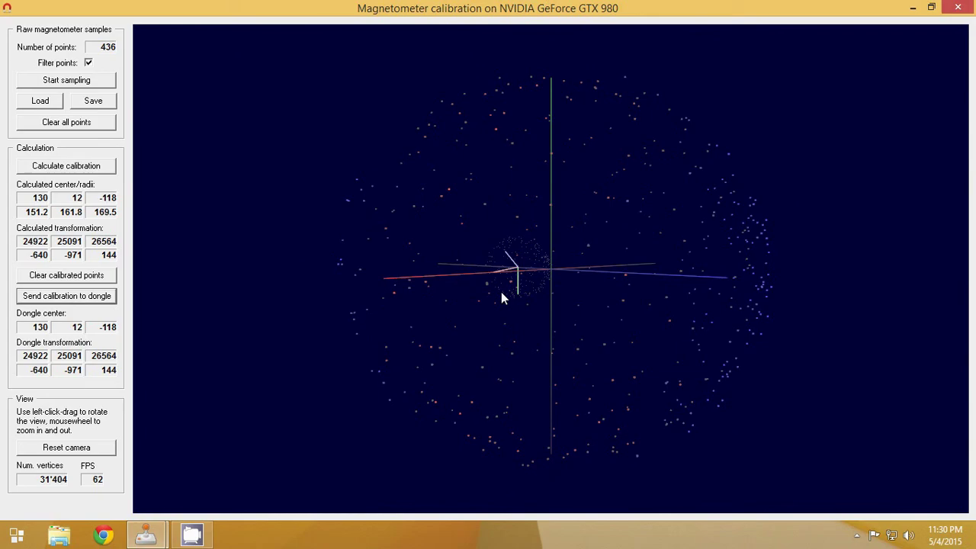
{"action": "left_click_drag", "start_coordinate": [501, 292], "coordinate": [543, 317]}
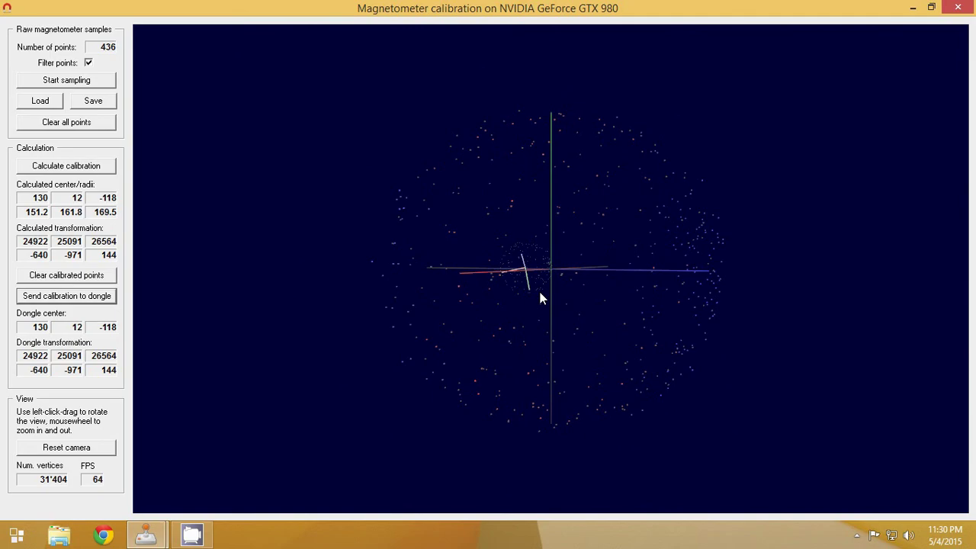
{"action": "left_click_drag", "start_coordinate": [540, 297], "coordinate": [545, 317]}
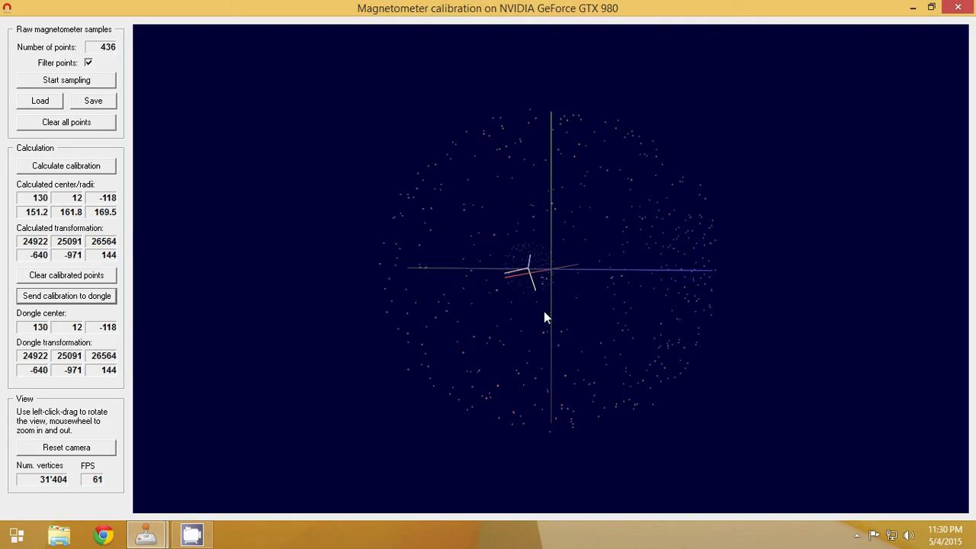
Save the 436 magnetometer samples over the magdata CSV file in Documents.
{"action": "left_click", "coordinate": [89, 107]}
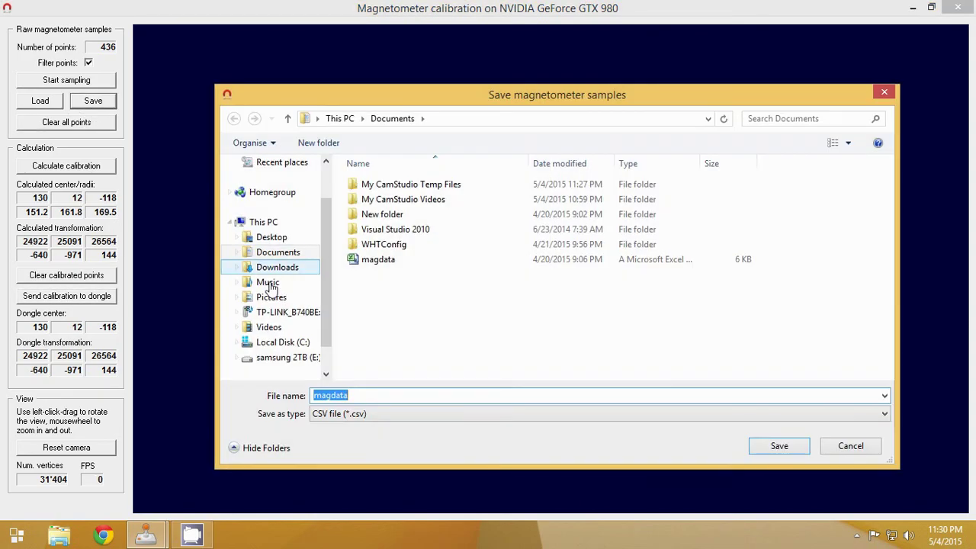
{"action": "left_click", "coordinate": [368, 261]}
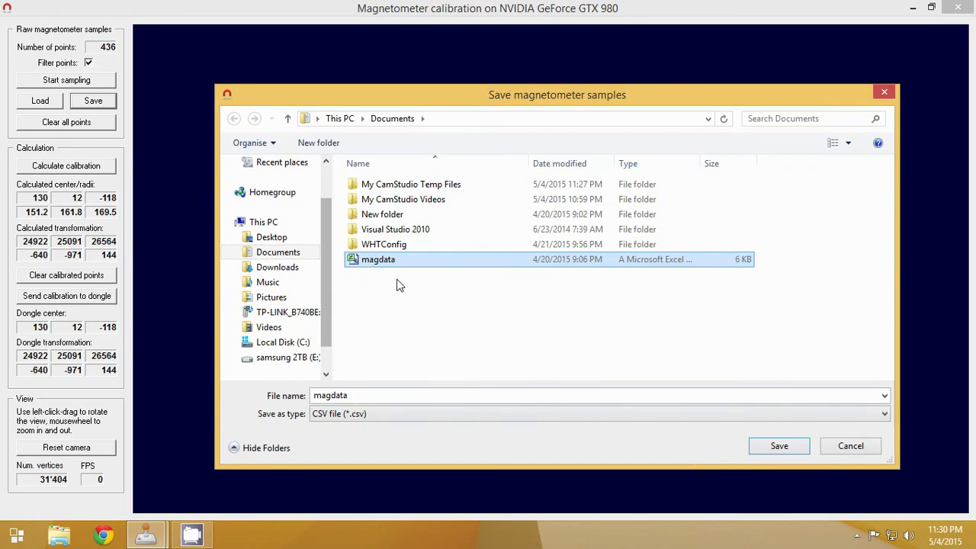
{"action": "left_click", "coordinate": [769, 450]}
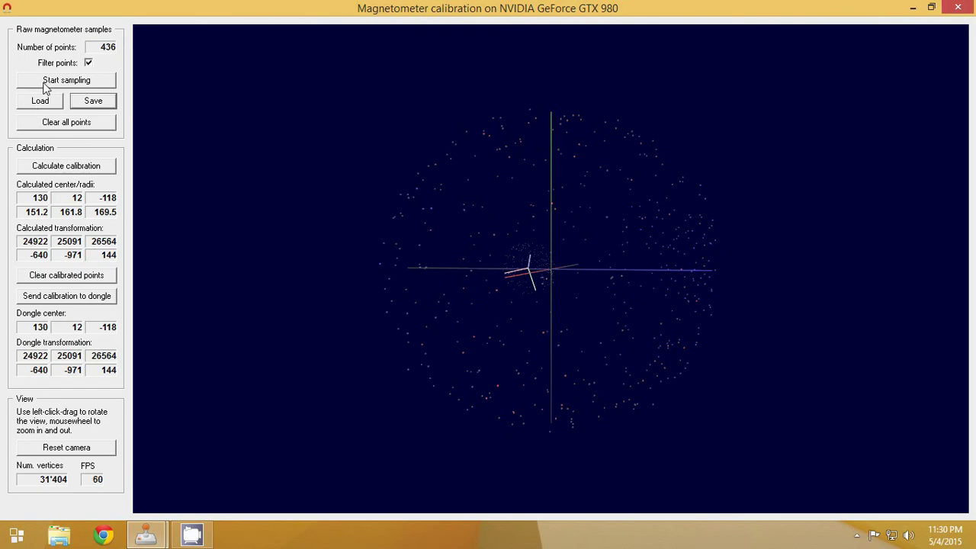
Clear all points, reload magdata's 436 samples, and recalculate calibration (radii 151.2, 161.8, 169.5).
{"action": "left_click", "coordinate": [48, 452]}
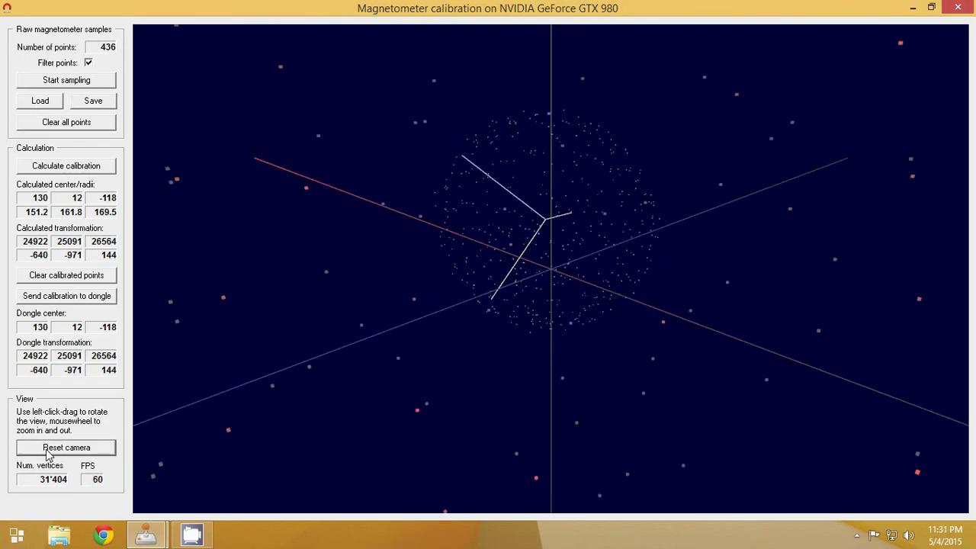
{"action": "left_click", "coordinate": [48, 124]}
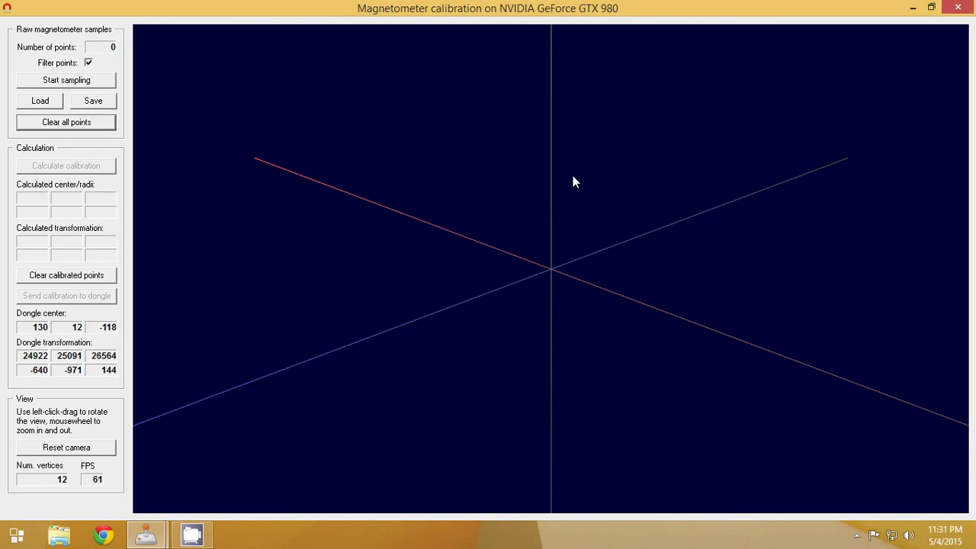
{"action": "left_click", "coordinate": [44, 104]}
{"action": "double_click", "coordinate": [375, 260]}
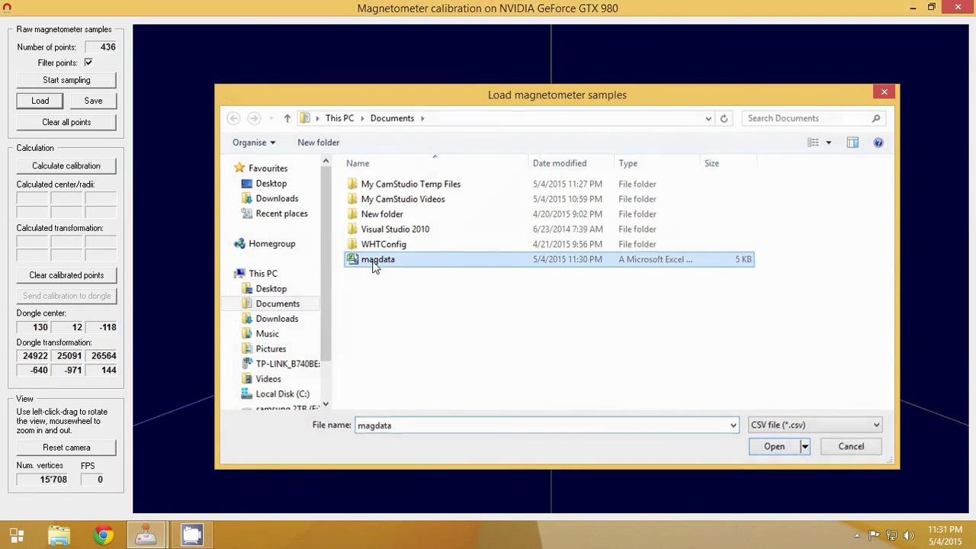
{"action": "scroll", "coordinate": [535, 280], "scroll_direction": "down", "scroll_amount": 3}
{"action": "left_click_drag", "start_coordinate": [535, 281], "coordinate": [603, 288]}
{"action": "scroll", "coordinate": [601, 290], "scroll_direction": "up", "scroll_amount": 5}
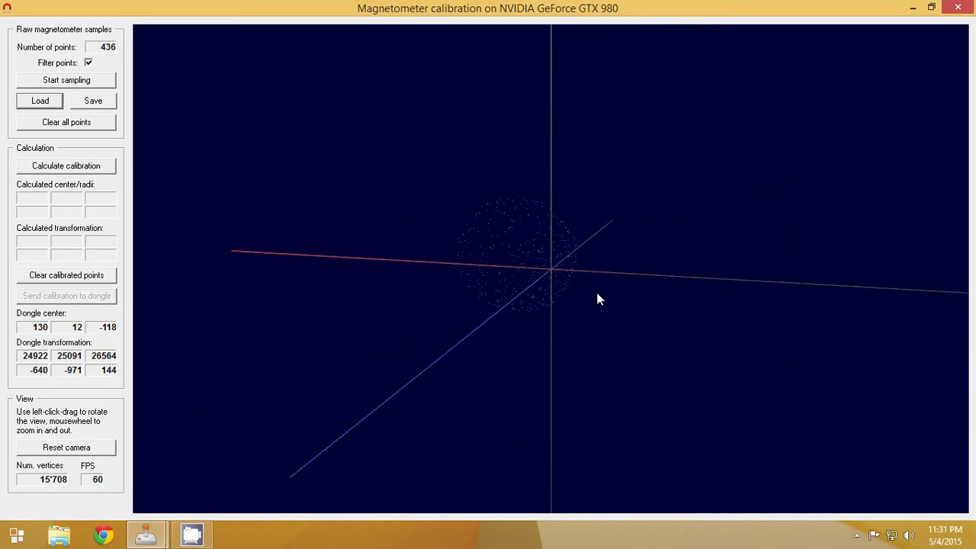
{"action": "left_click", "coordinate": [50, 168]}
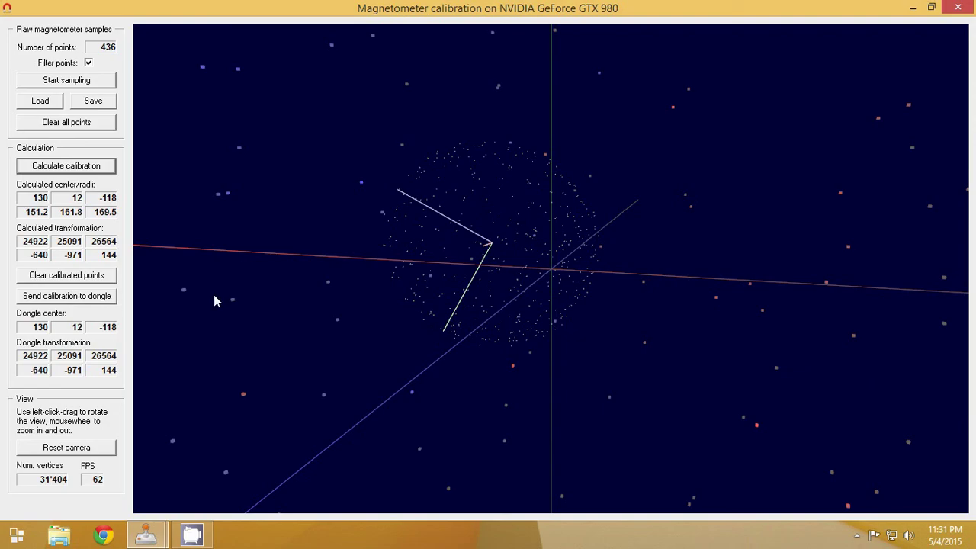
{"action": "left_click", "coordinate": [961, 7]}
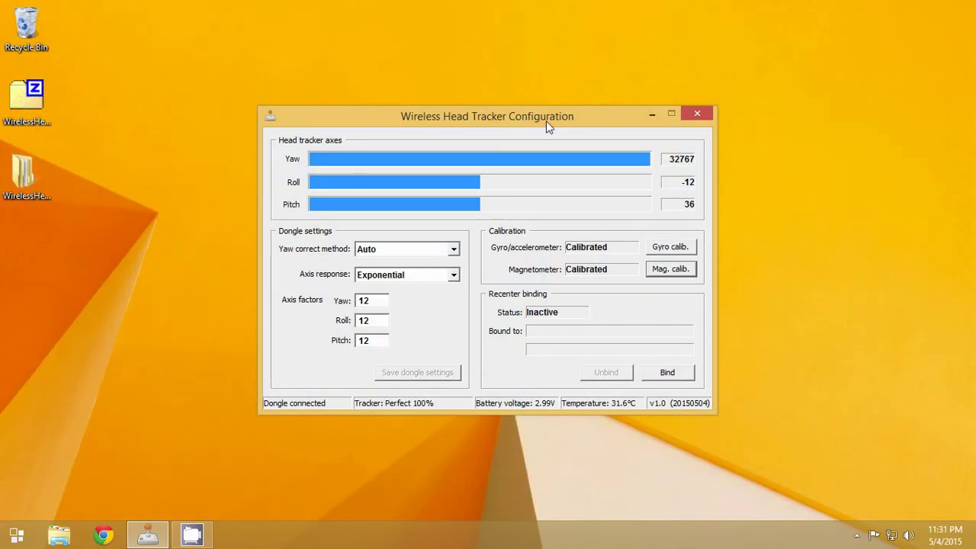
{"action": "key", "text": "Tab"}
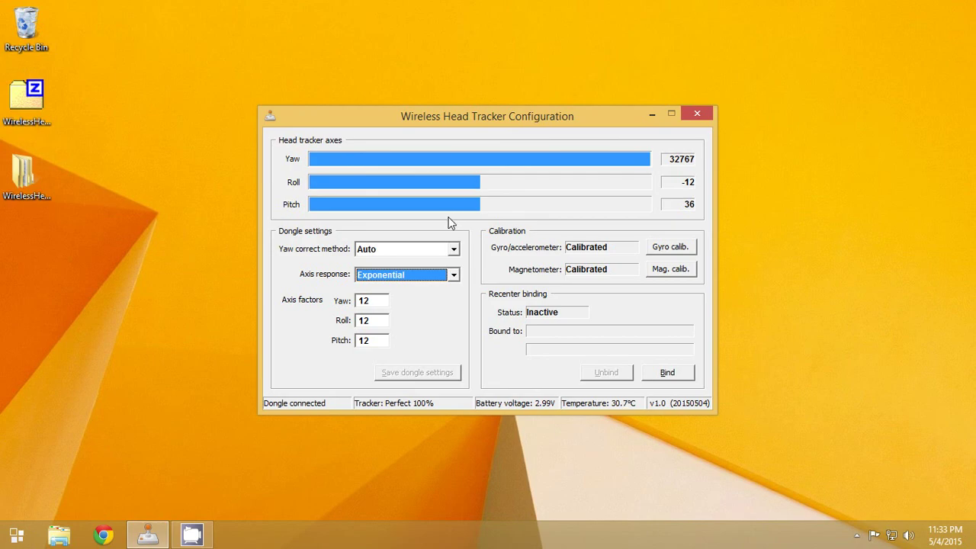
{"action": "left_click", "coordinate": [433, 276]}
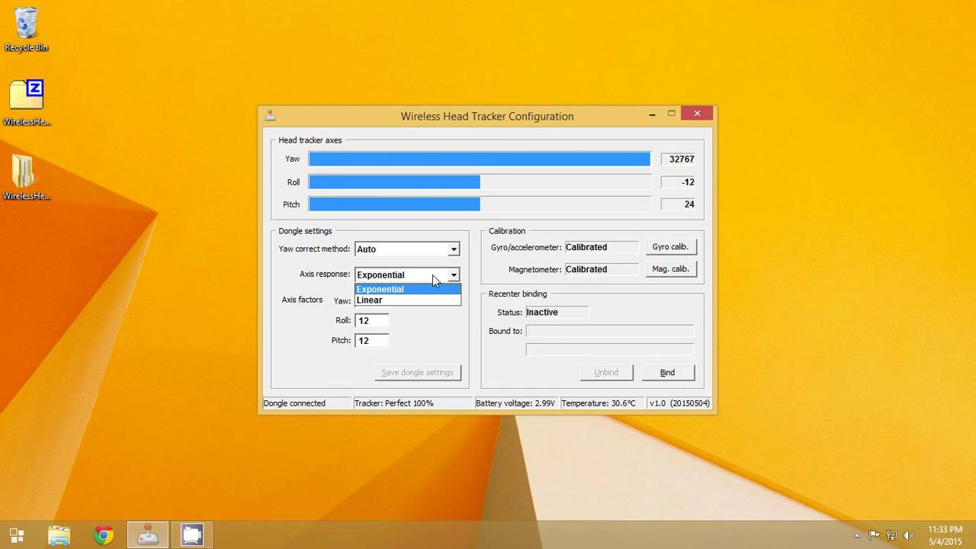
{"action": "left_click", "coordinate": [511, 276]}
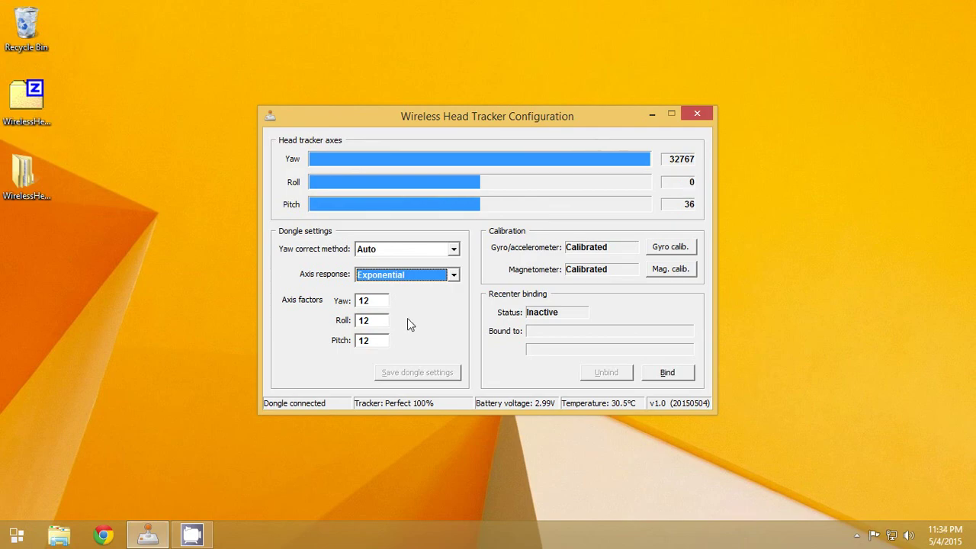
{"action": "left_click", "coordinate": [398, 248]}
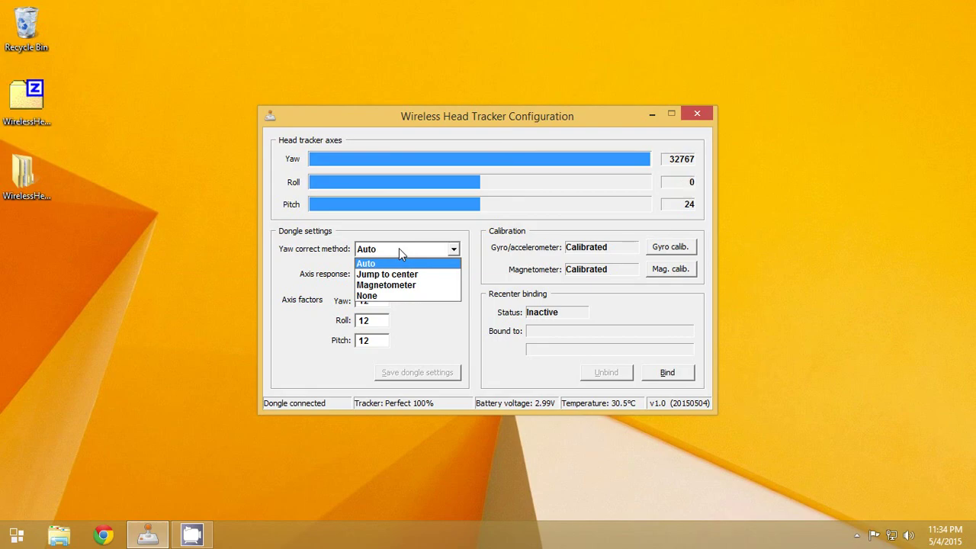
Save a Yaw axis factor of 16 to the dongle, then start changing Yaw back.
{"action": "left_click", "coordinate": [488, 219]}
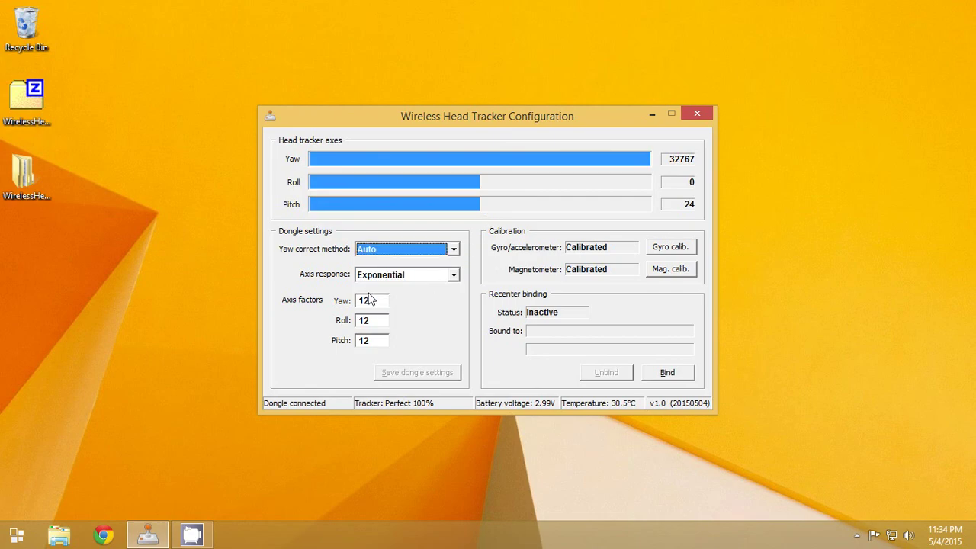
{"action": "left_click", "coordinate": [374, 300]}
{"action": "key", "text": "BackSpace"}
{"action": "type", "text": "6"}
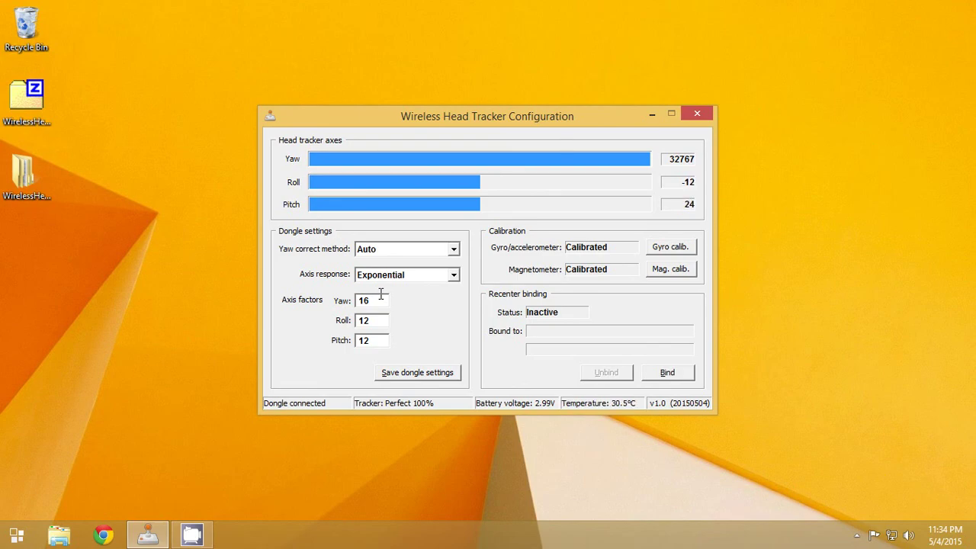
{"action": "left_click", "coordinate": [433, 375]}
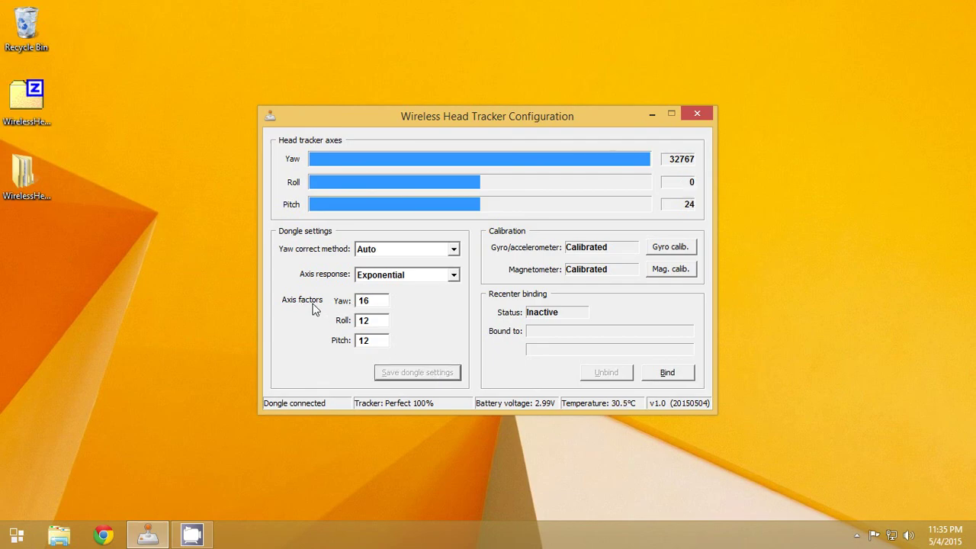
{"action": "left_click", "coordinate": [374, 305]}
{"action": "key", "text": "BackSpace"}
Set Yaw to 12 and save the dongle settings with all axis factors at 12.
{"action": "type", "text": "2"}
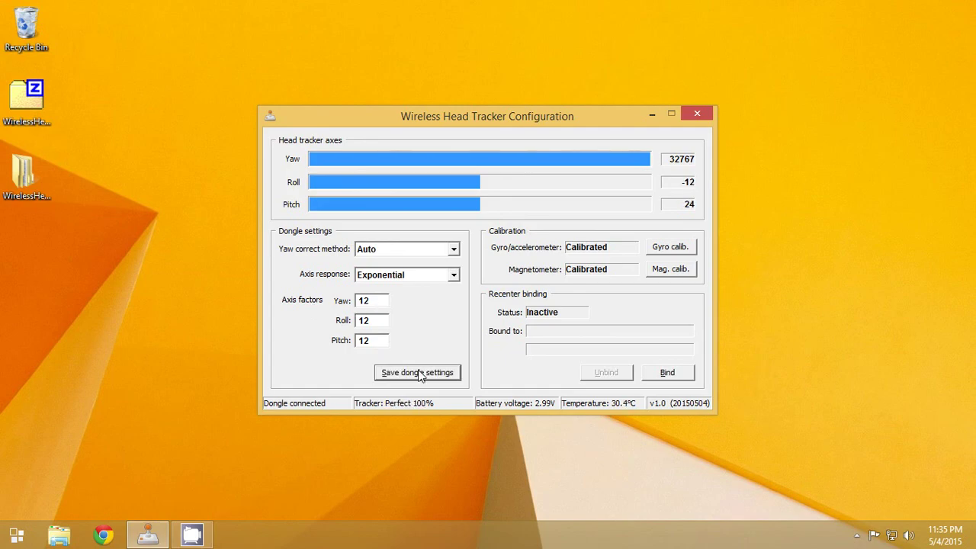
{"action": "left_click", "coordinate": [420, 374]}
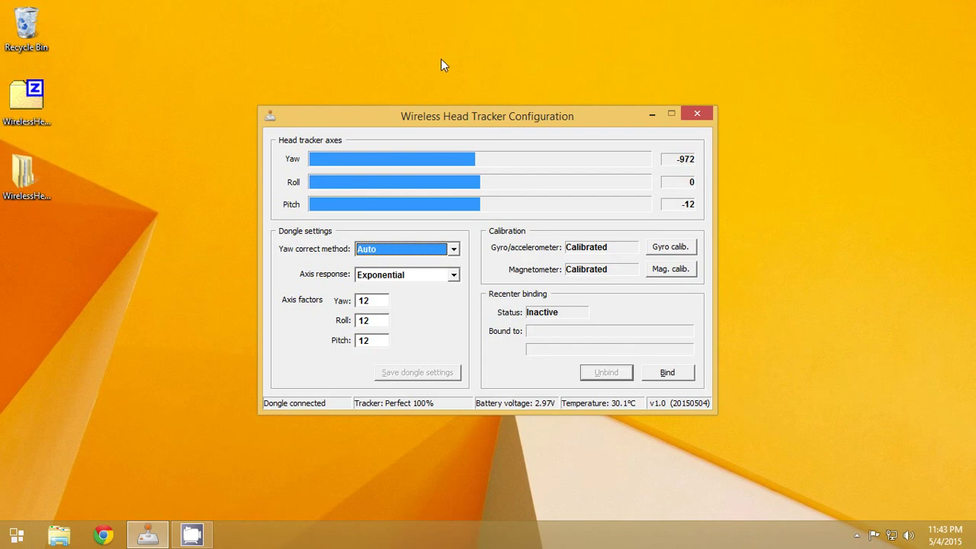
Start binding the recenter action, waiting for a joystick button or key.
{"action": "left_click", "coordinate": [663, 374]}
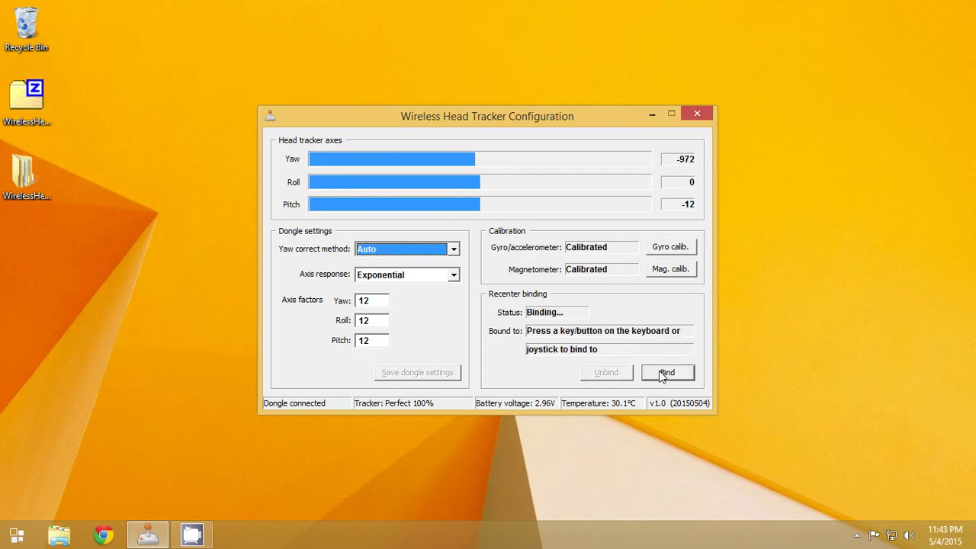